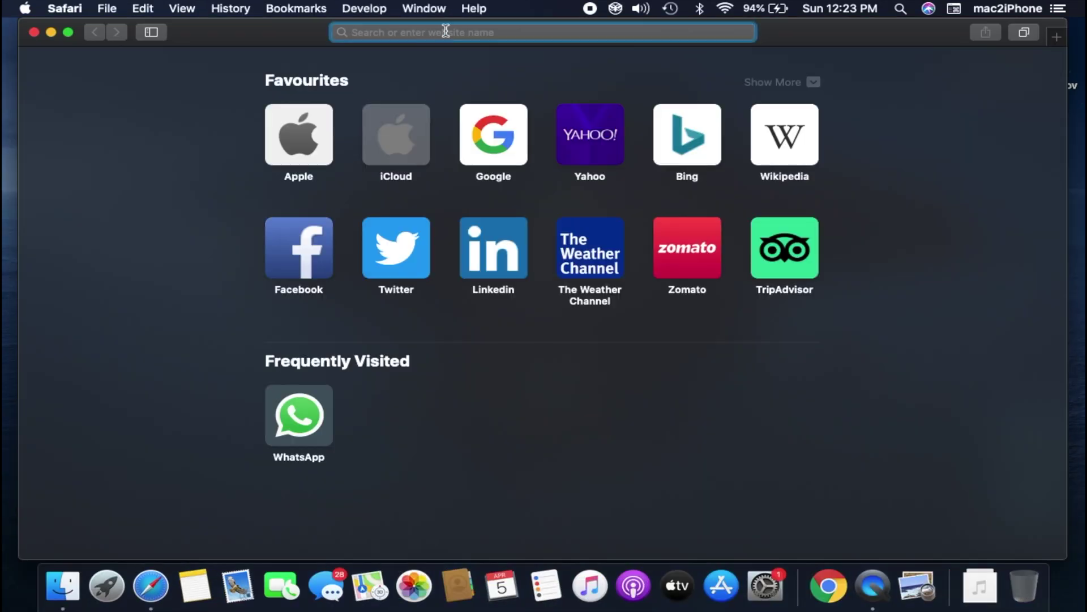
Check the current public IP address and its location on What Is My IP Address
type("whatismyipaddress.com")
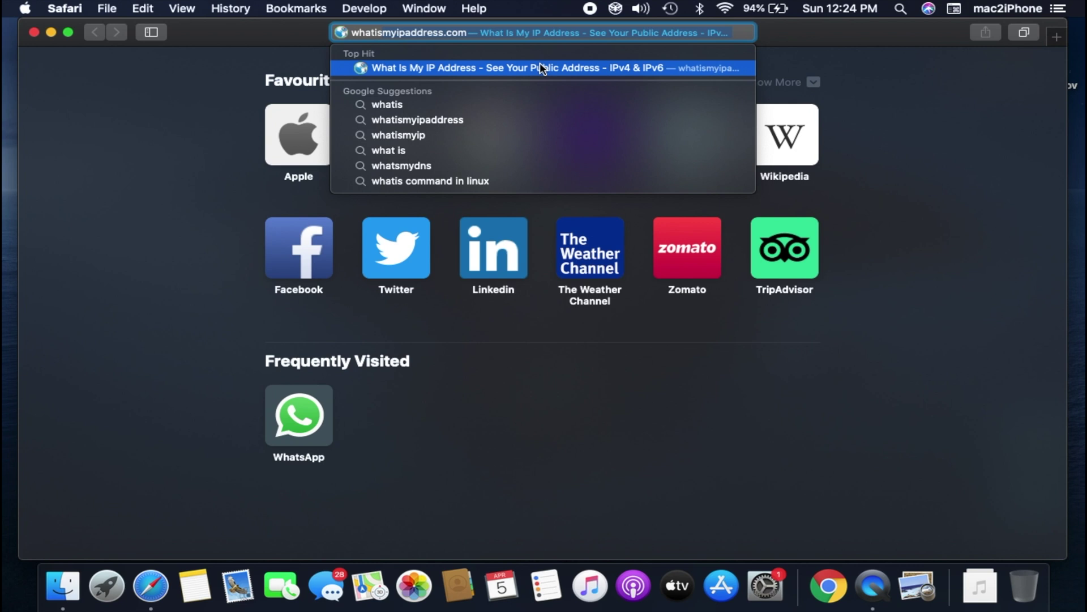
left_click(539, 63)
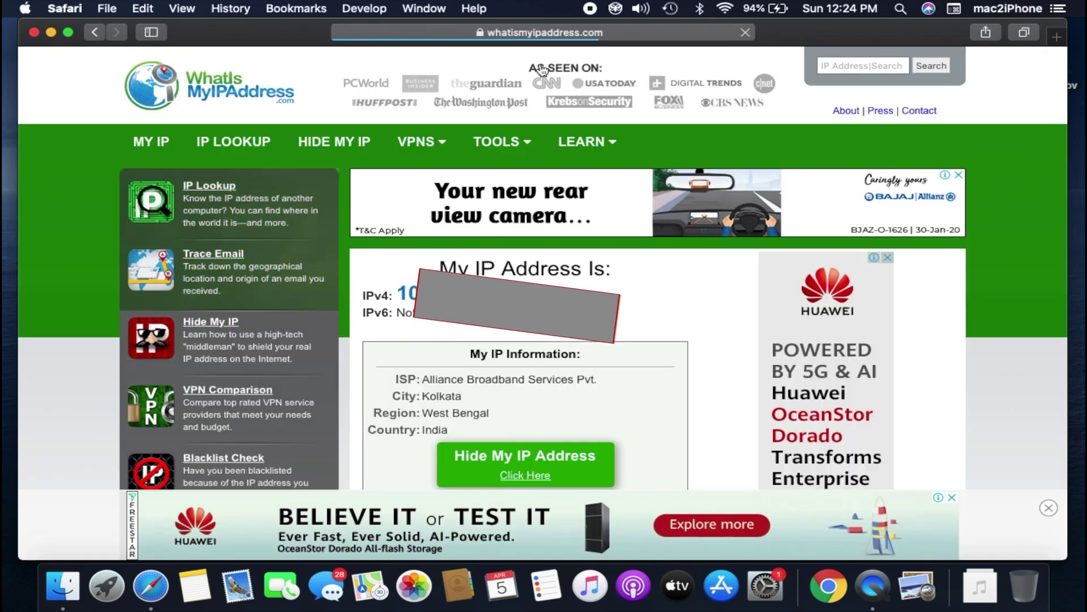
mouse_move(502, 142)
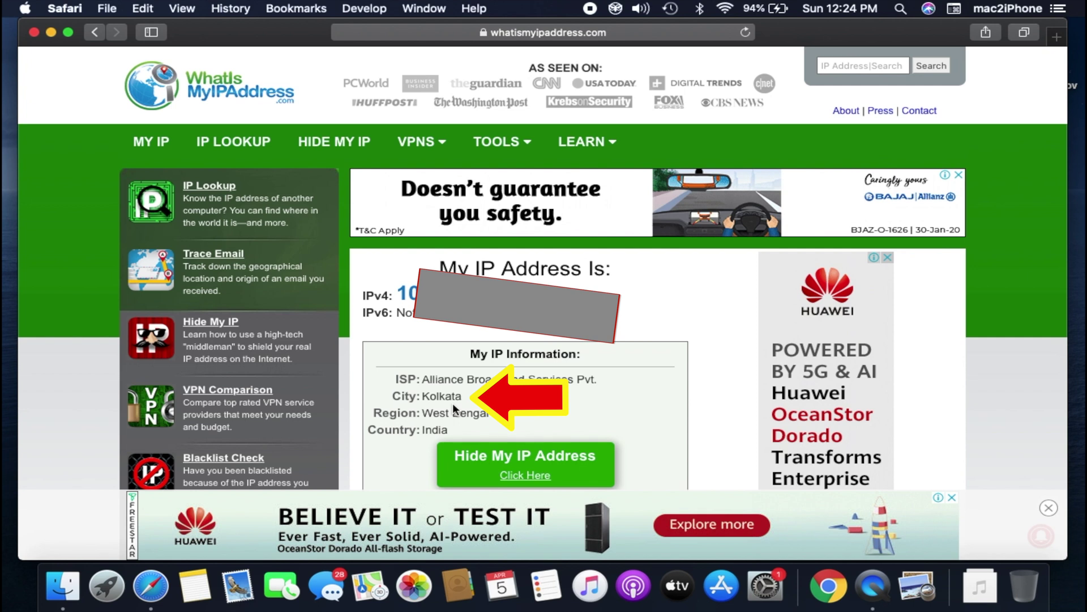
scroll(453, 402, "down", 1)
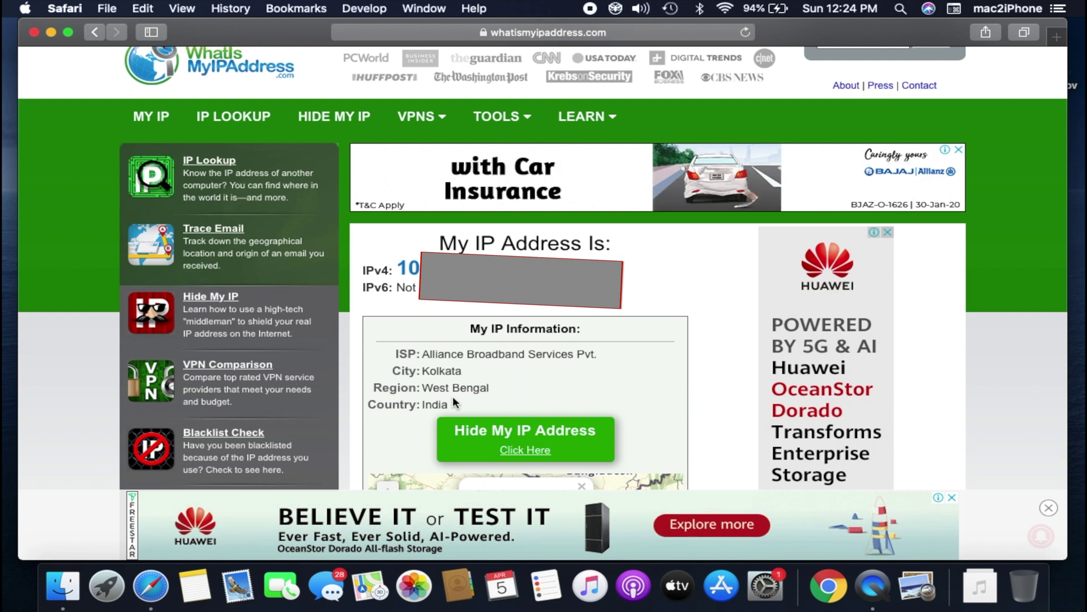
key("super+t")
Load vpngate.net and scroll down to its public VPN relay server list
type("vpngate.net")
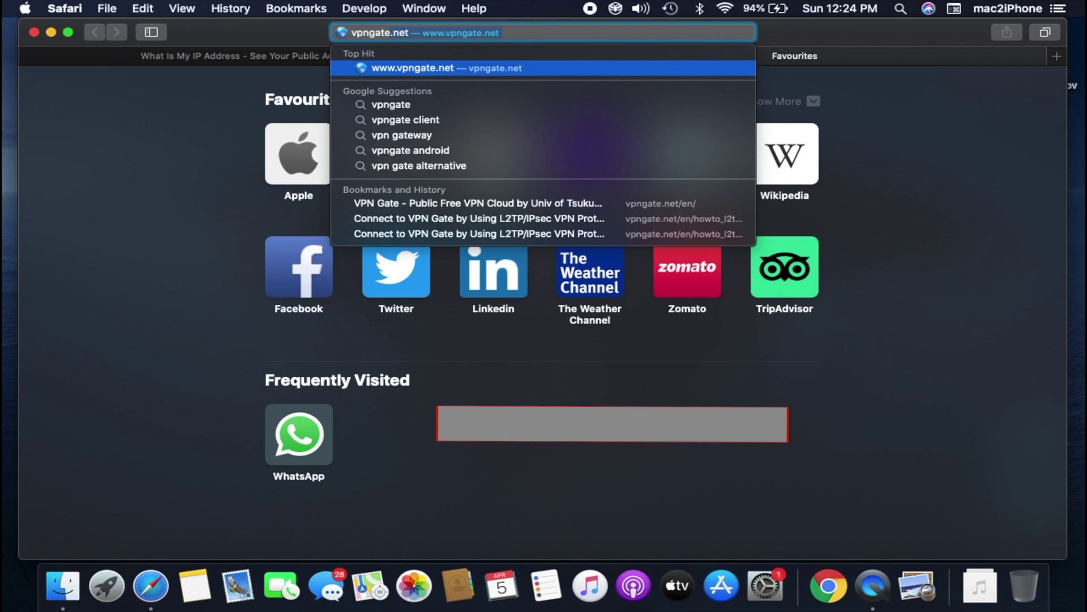
key("Return")
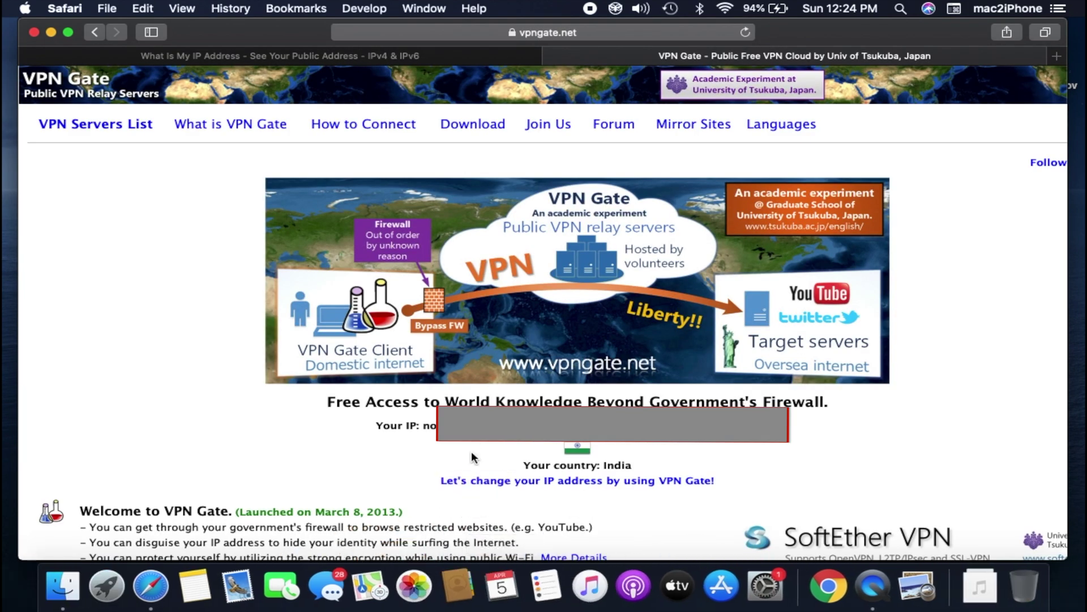
scroll(471, 451, "down", 10)
scroll(472, 453, "down", 5)
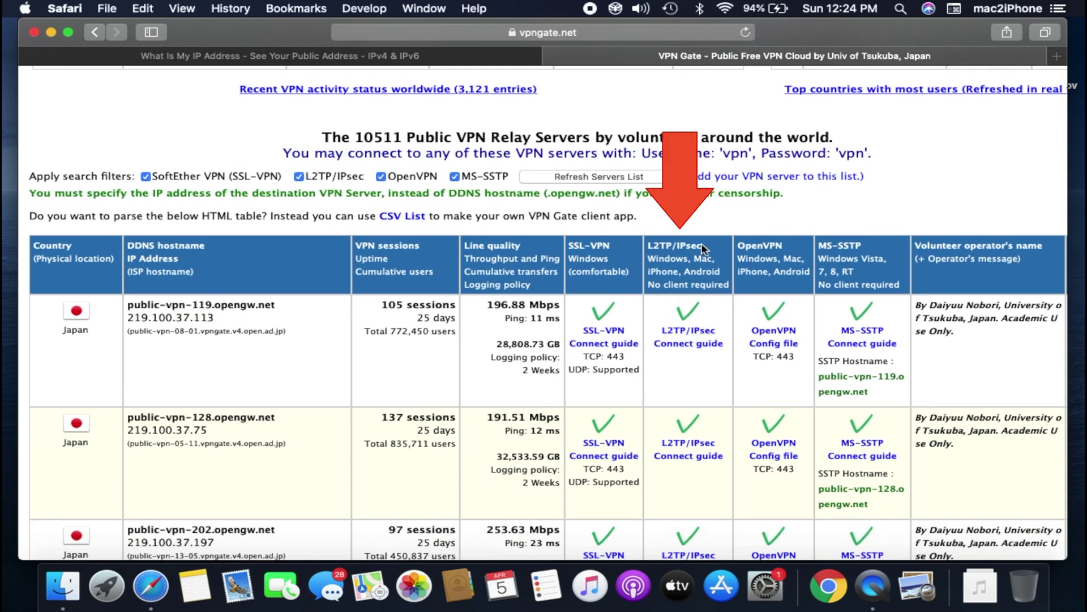
Locate the L2TP/IPsec column and the 11 ms server public-vpn-160.opengw.net
left_click_drag(704, 243, 651, 242)
left_click_drag(531, 317, 560, 318)
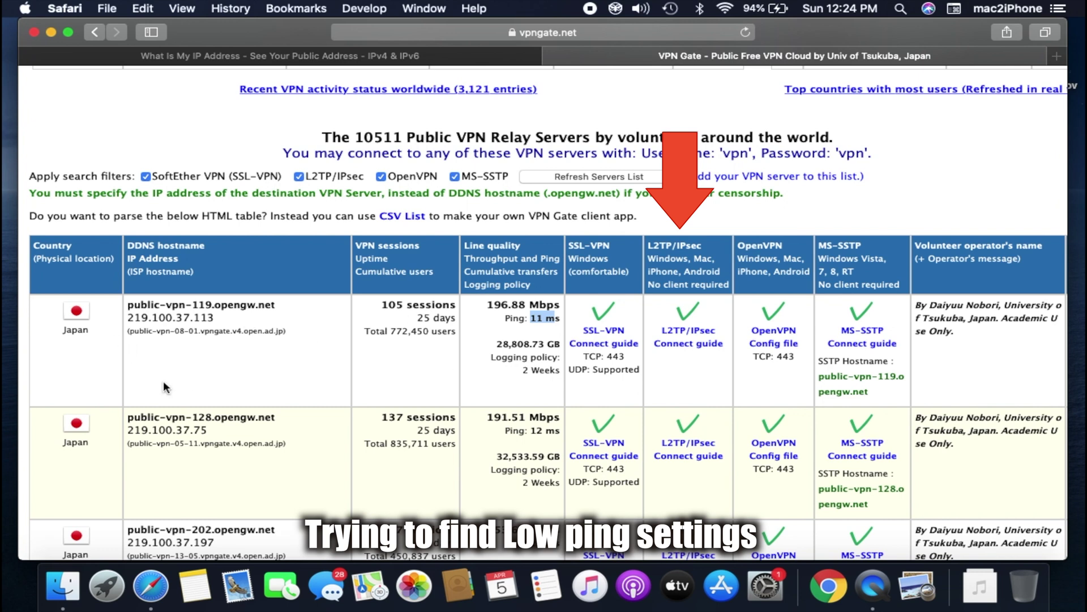
scroll(665, 464, "down", 20)
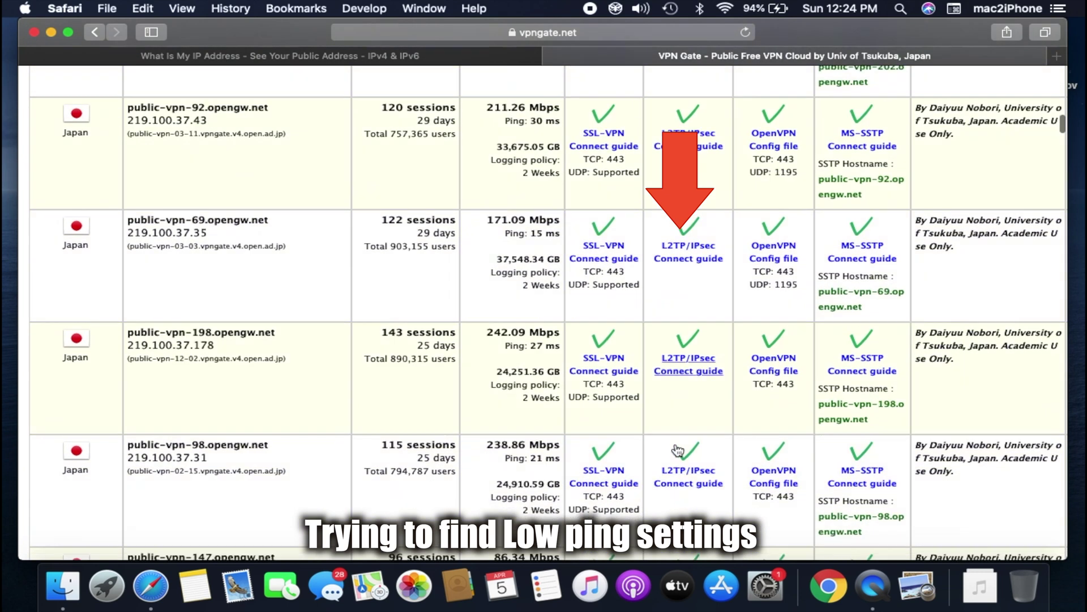
scroll(675, 442, "down", 5)
scroll(675, 443, "up", 8)
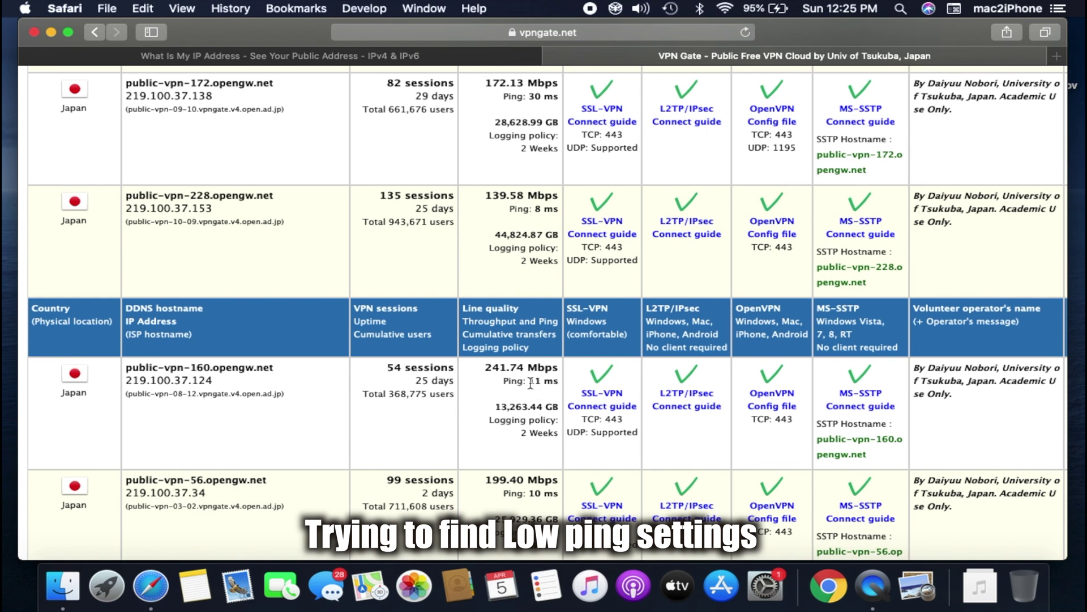
left_click_drag(530, 382, 559, 383)
left_click(24, 8)
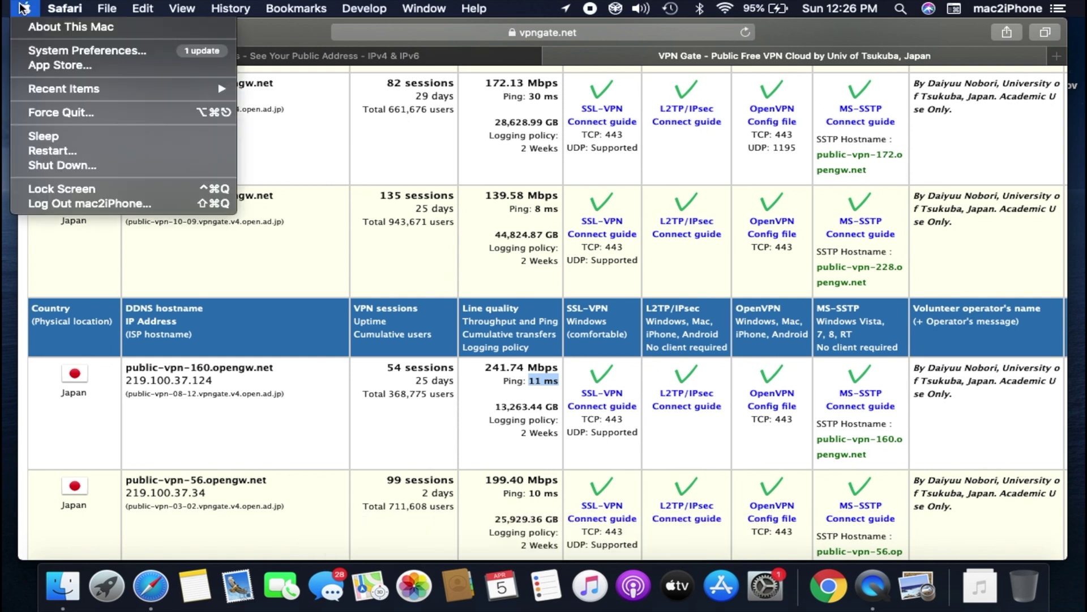
Open System Preferences and go to the Network pane
left_click(40, 51)
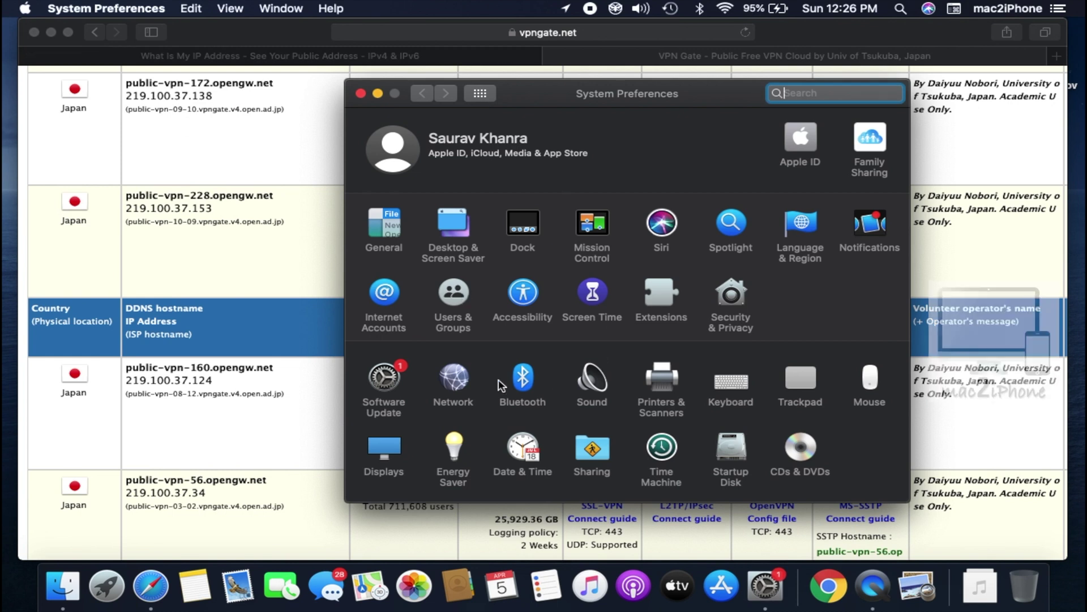
left_click(454, 382)
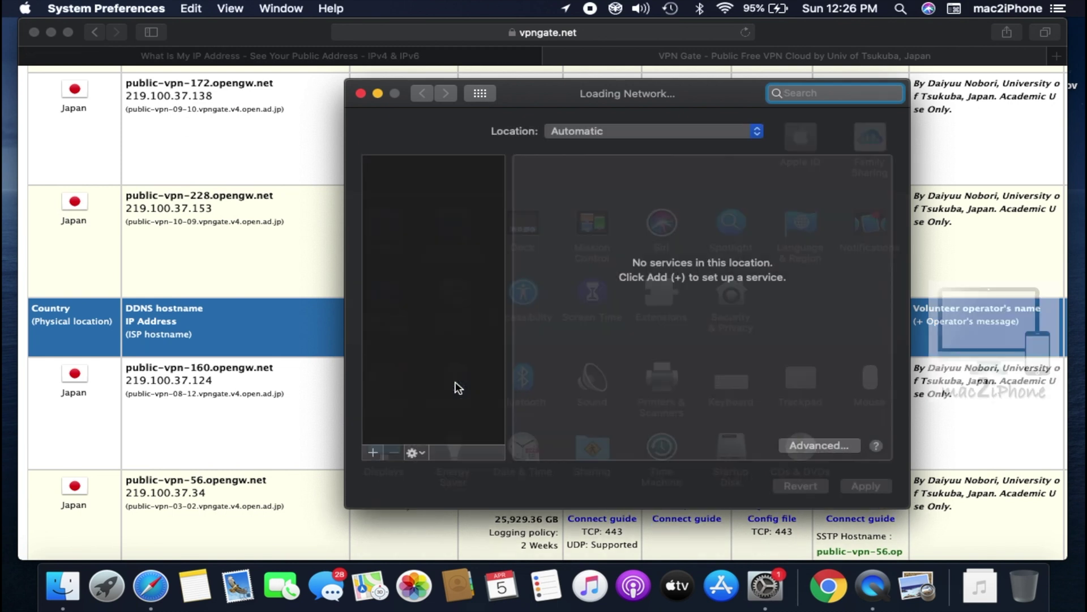
Add a new VPN network service of type L2TP over IPSec named 'Japan VPN'
left_click(377, 457)
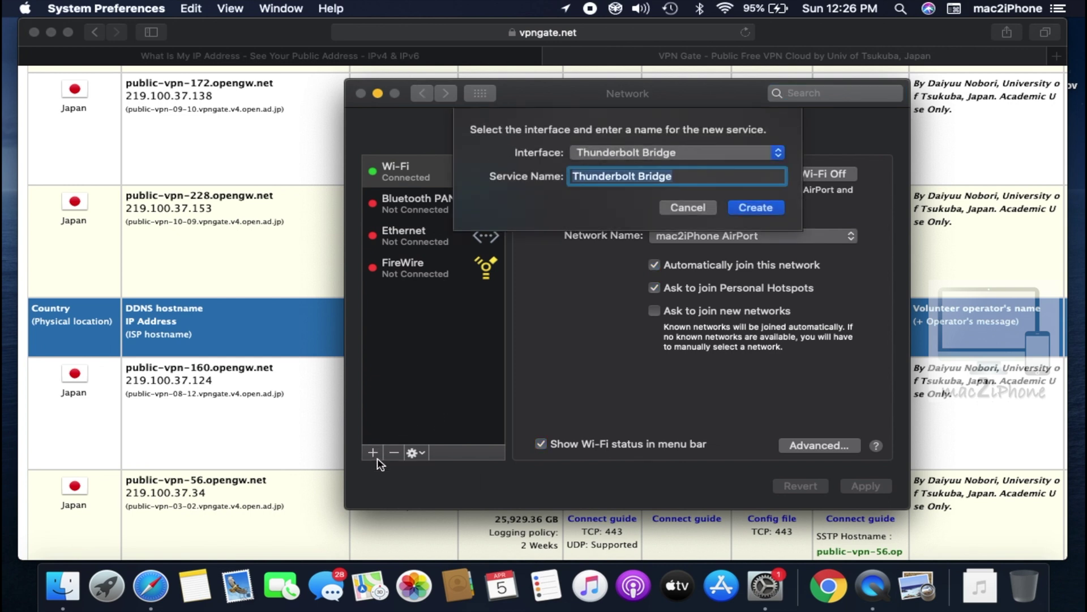
left_click(779, 154)
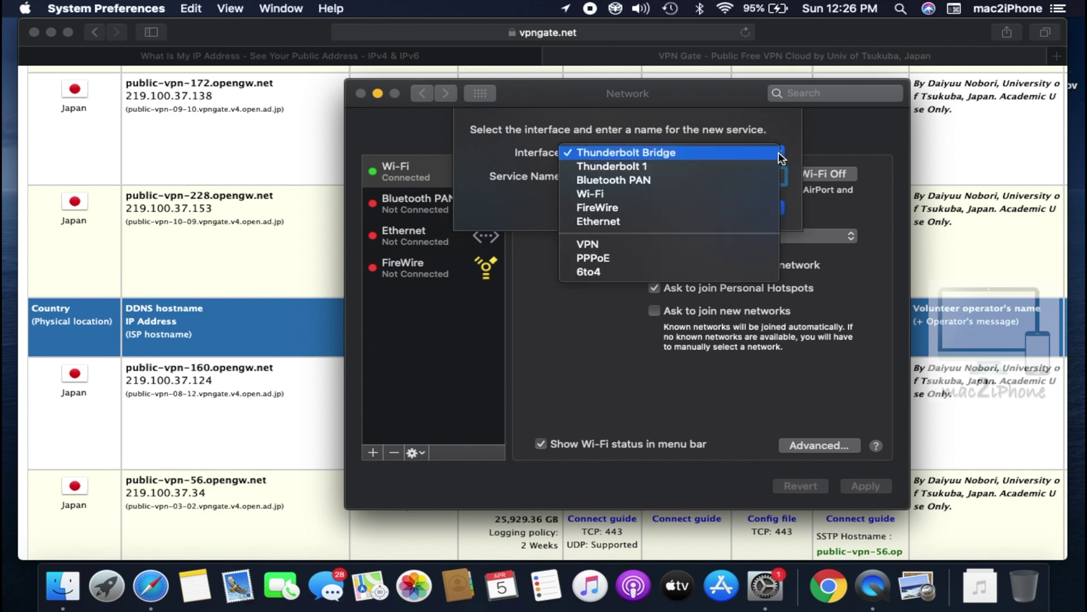
left_click(674, 243)
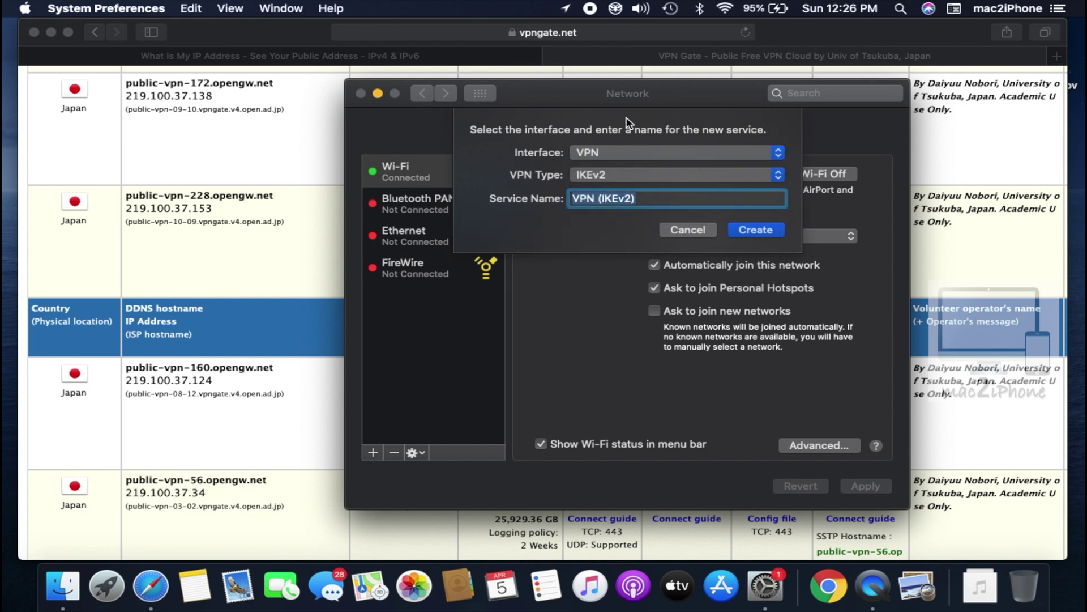
left_click_drag(627, 105, 325, 116)
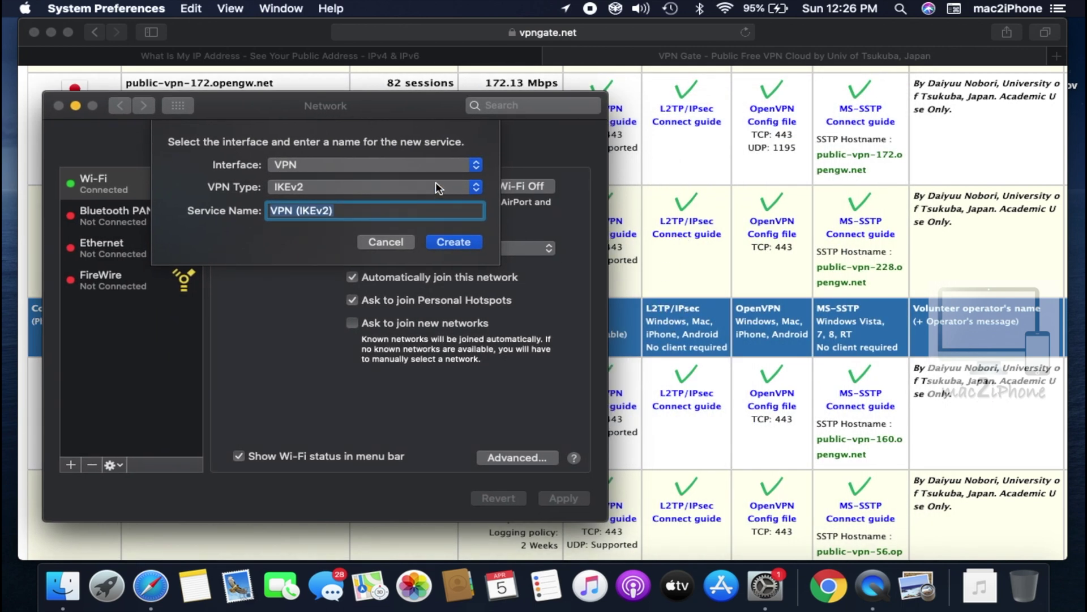
left_click(423, 189)
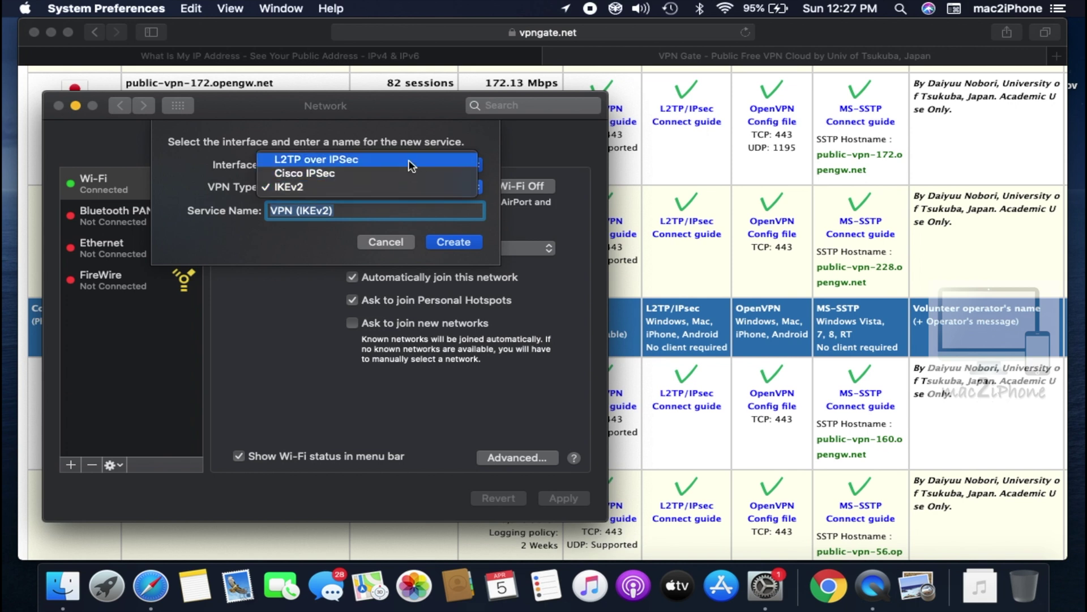
left_click(412, 165)
left_click_drag(386, 113, 782, 99)
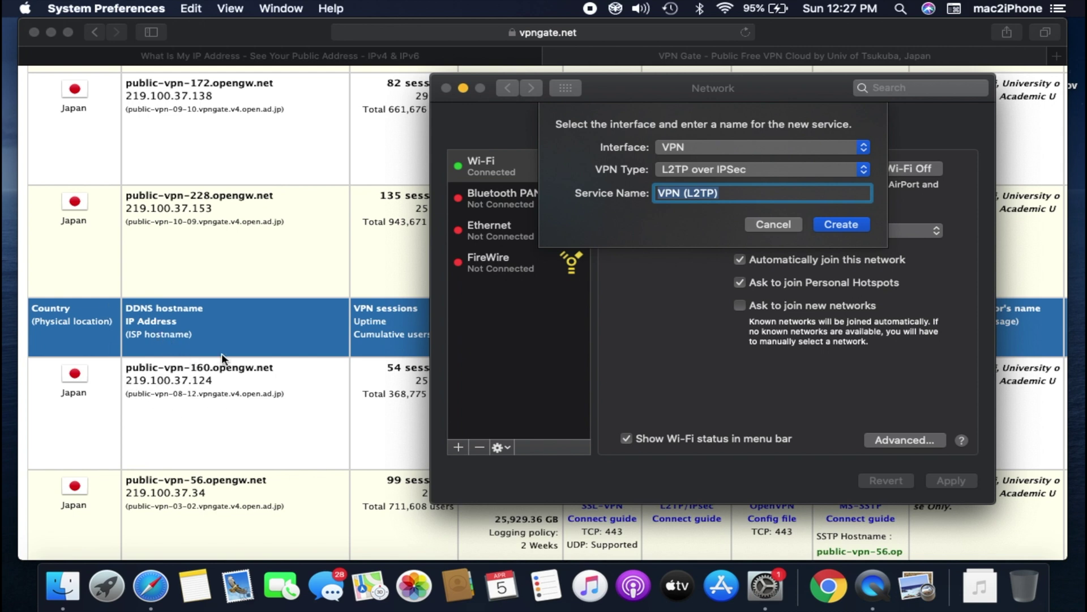
type("Japan ")
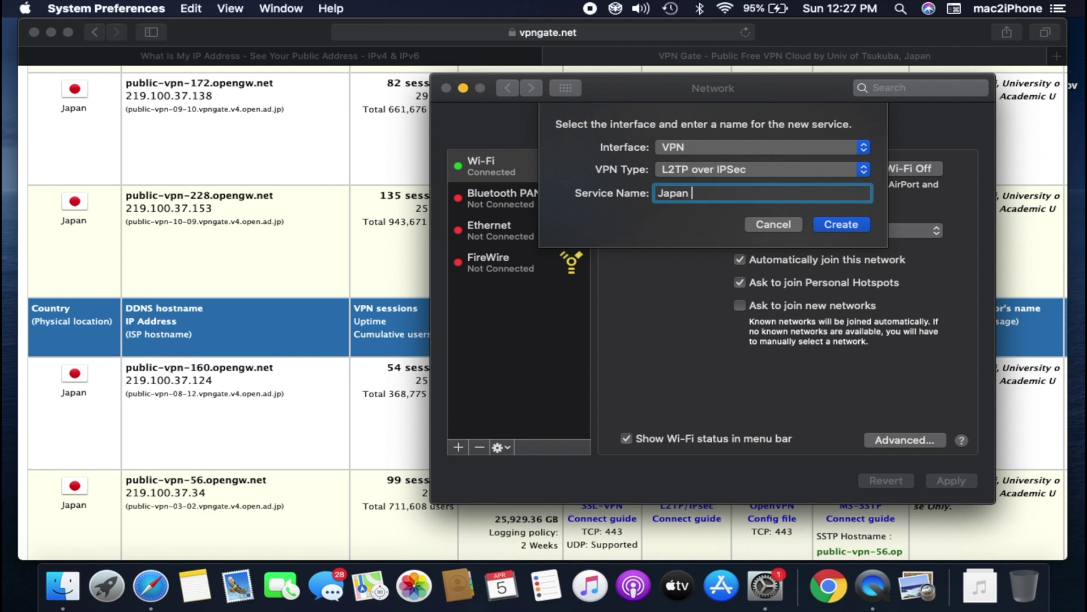
type("VPN")
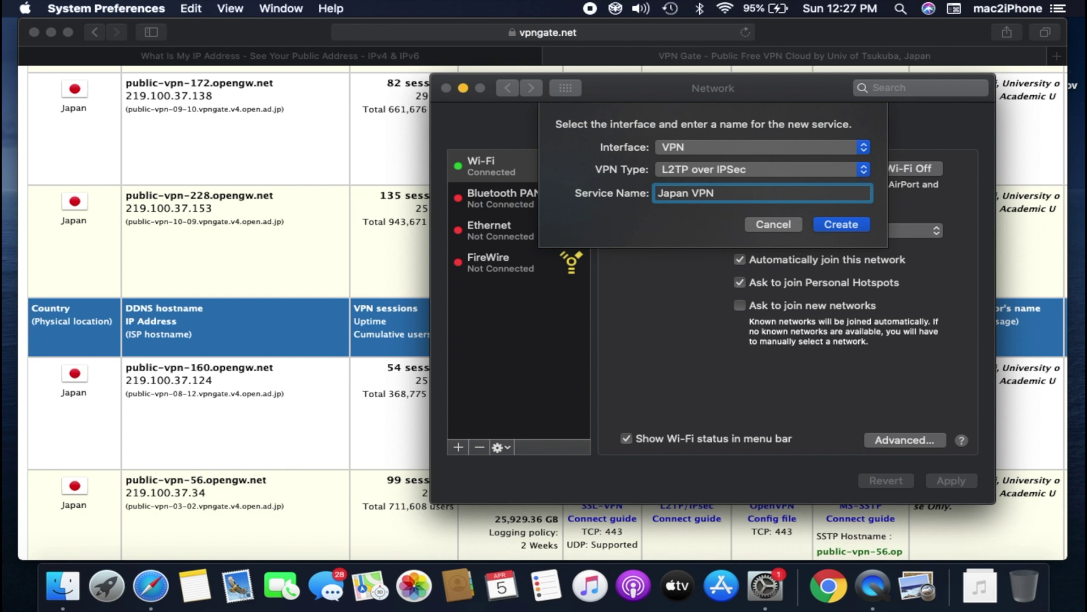
left_click(841, 225)
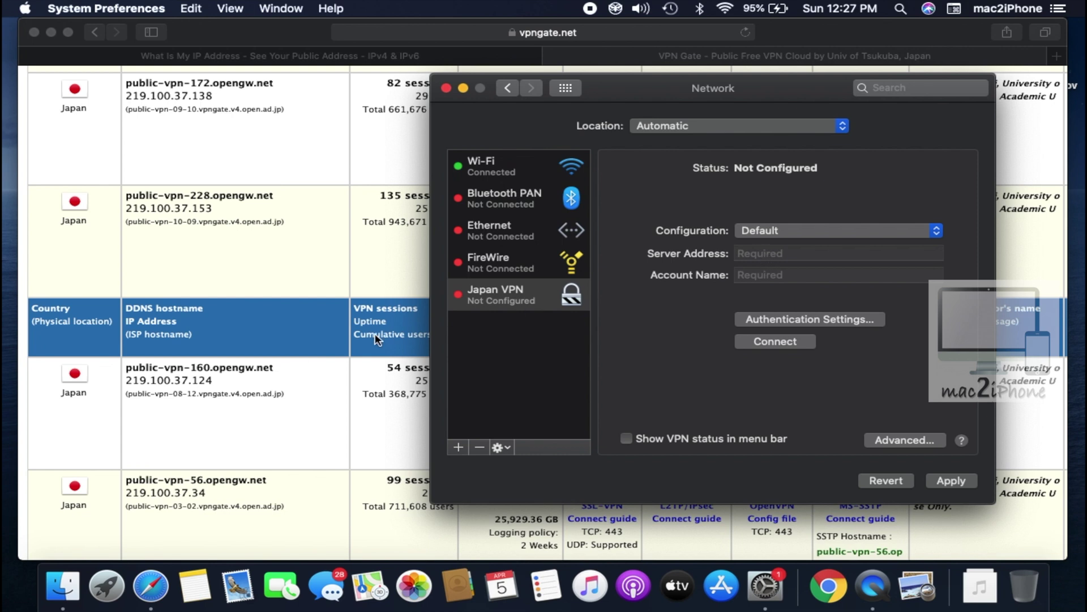
Copy the hostname public-vpn-160.opengw.net from the VPN Gate server list
left_click(277, 365)
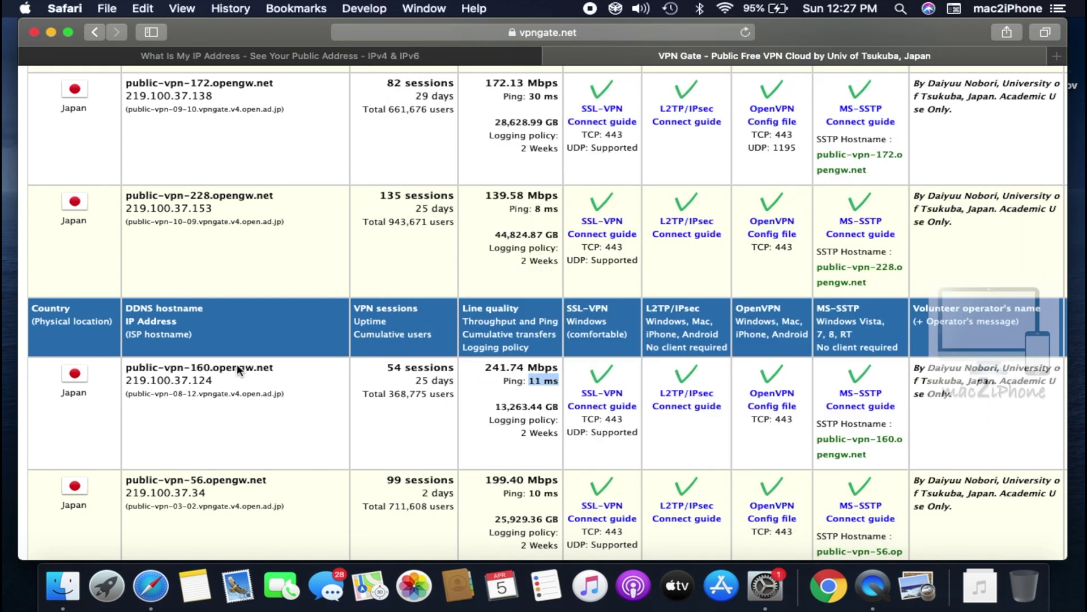
triple_click(274, 367)
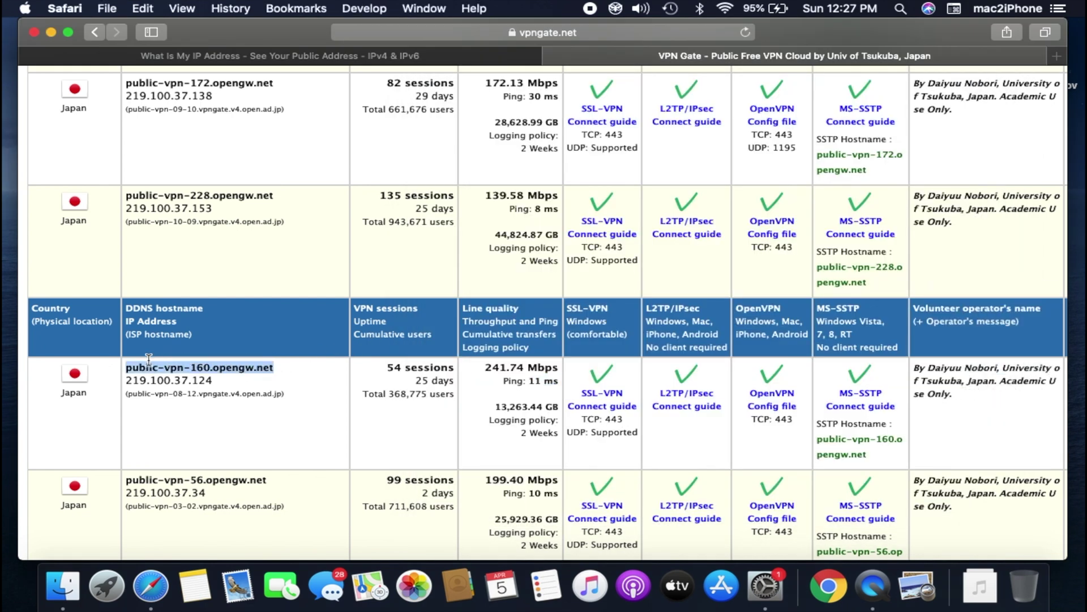
key("super+c")
Set Japan VPN's server address to public-vpn-160.opengw.net and account name to vpn
key("super+Tab")
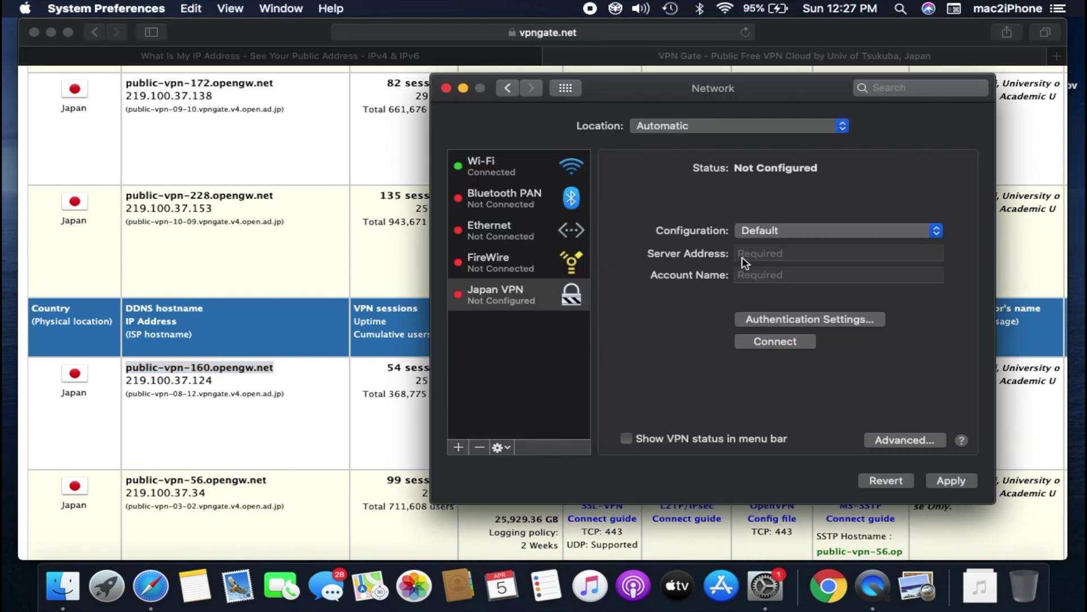
left_click(758, 255)
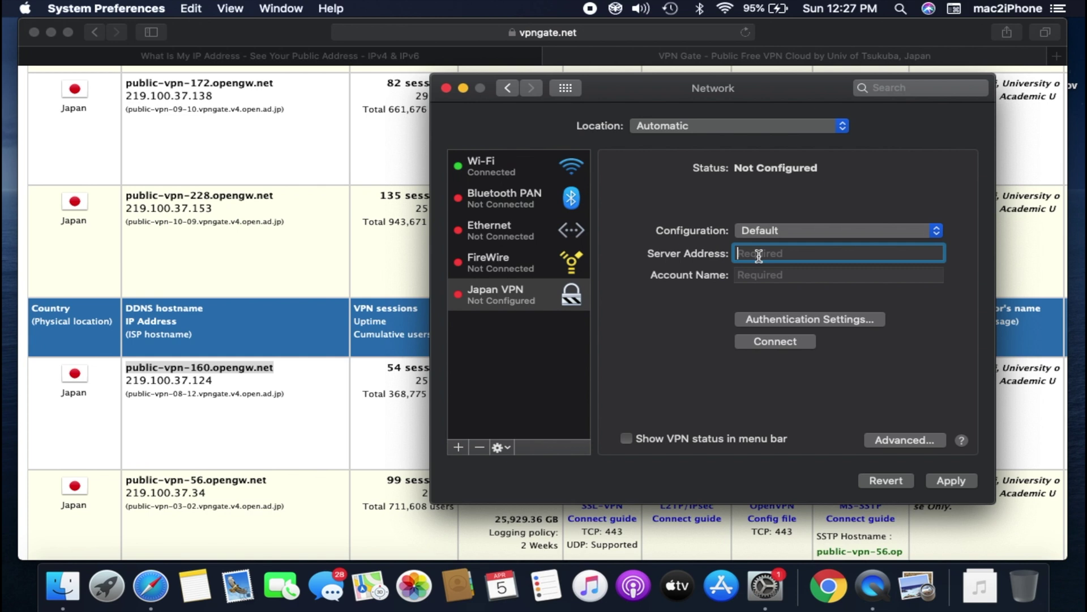
key("super+v")
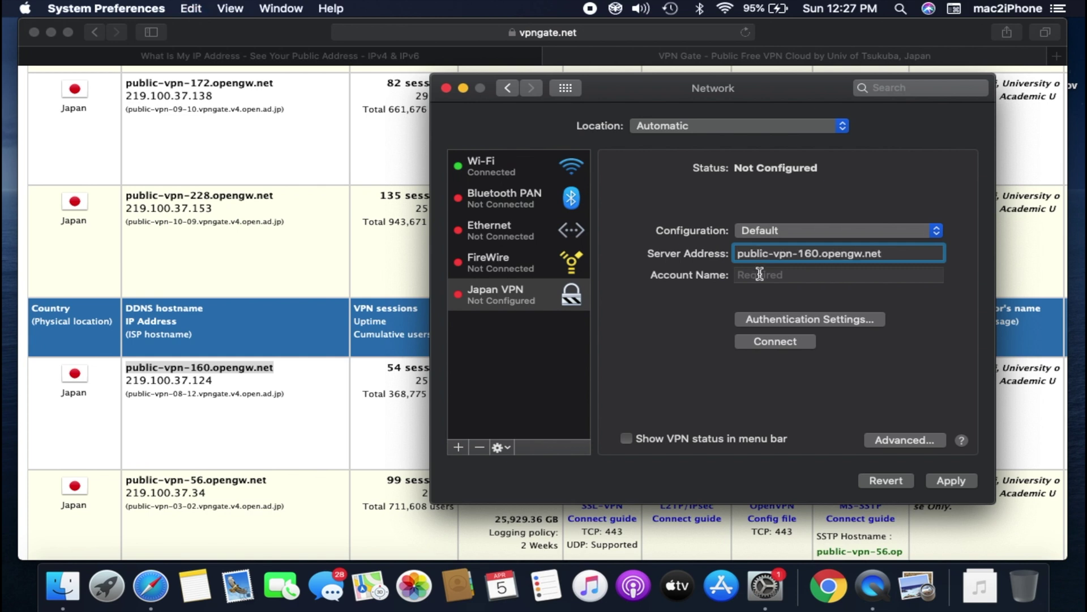
left_click(759, 276)
type("vpn")
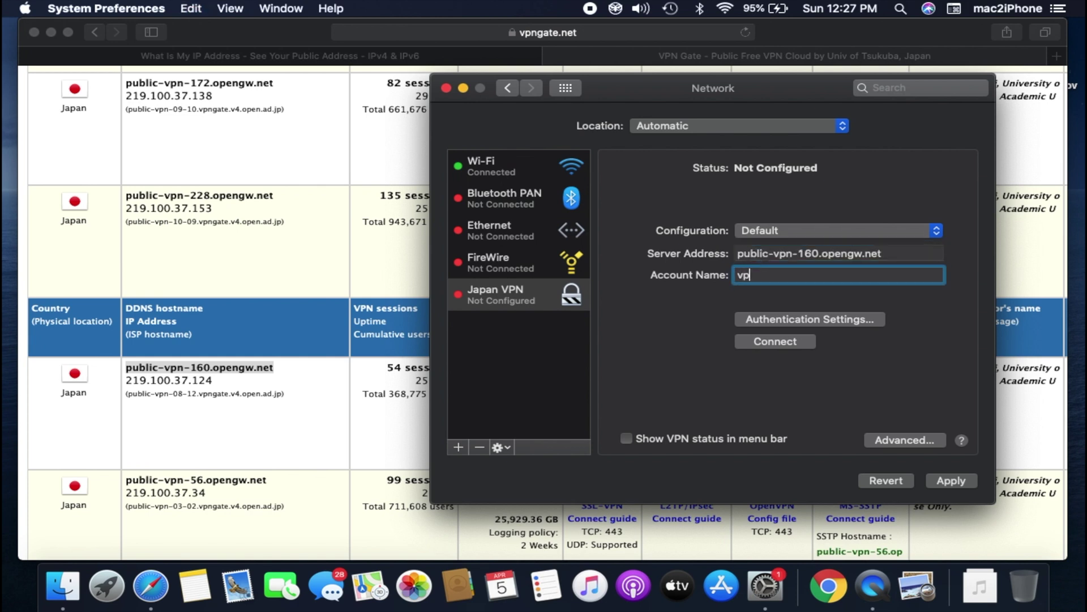
left_click(819, 319)
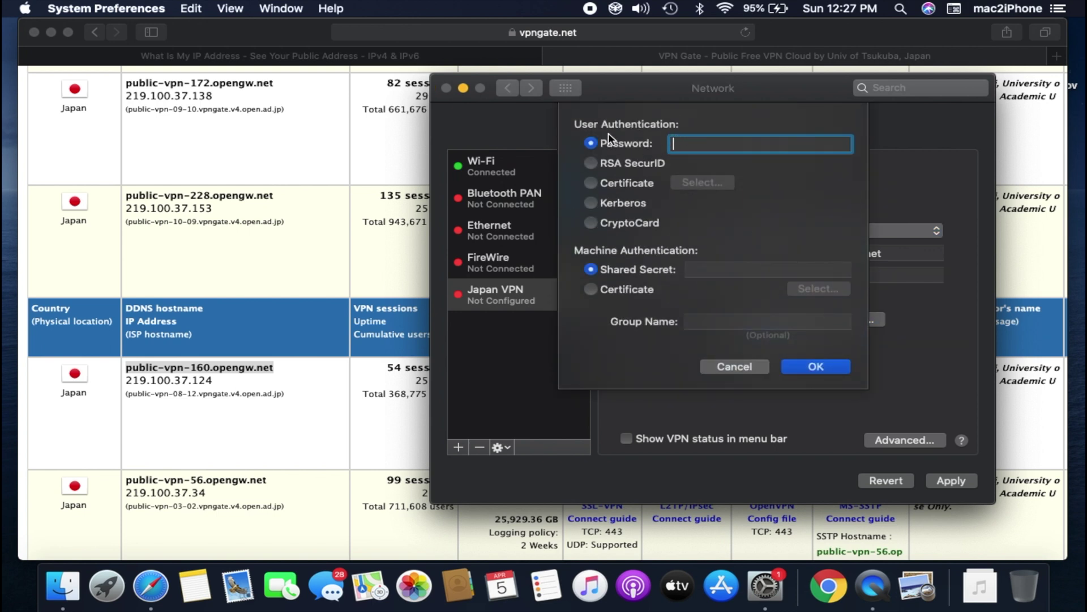
Enter the Japan VPN user password and machine shared secret, then confirm
type("vpn")
left_click(711, 270)
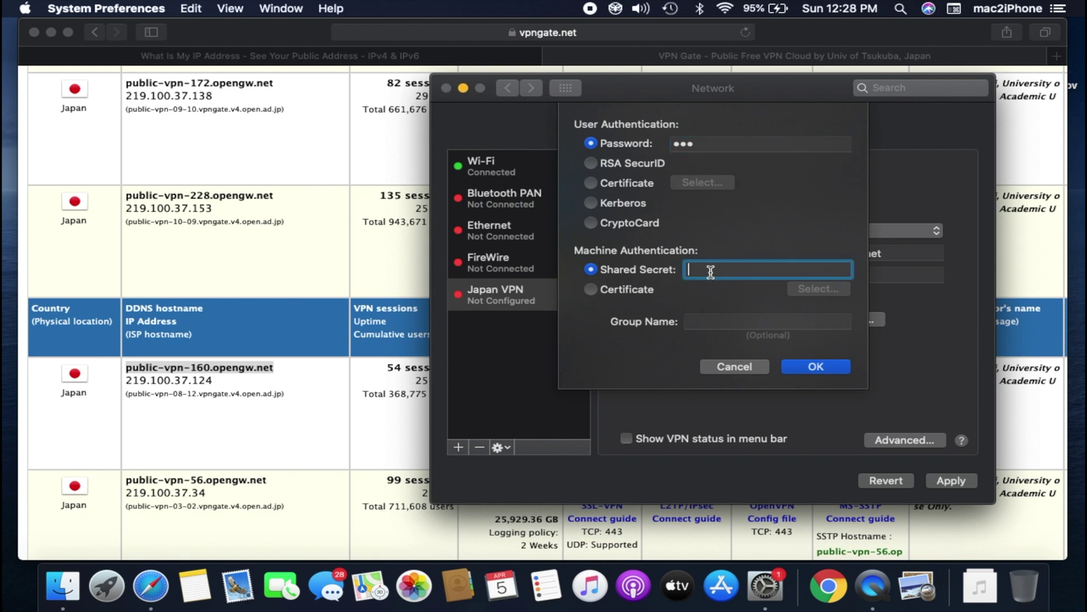
type("vpn")
left_click(824, 365)
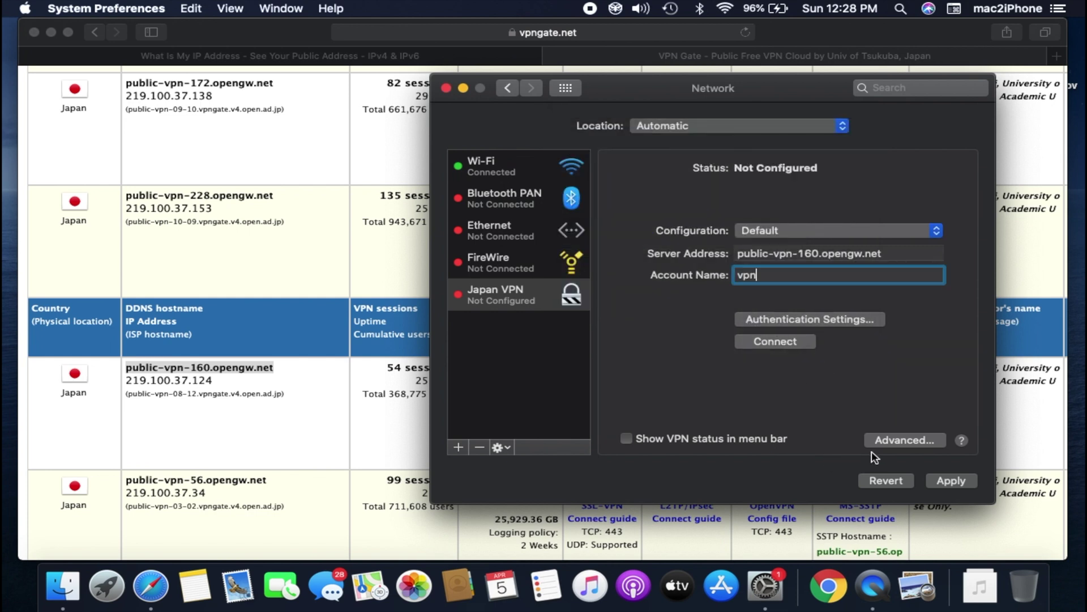
Send all traffic over Japan VPN and show VPN status in the menu bar
left_click(900, 439)
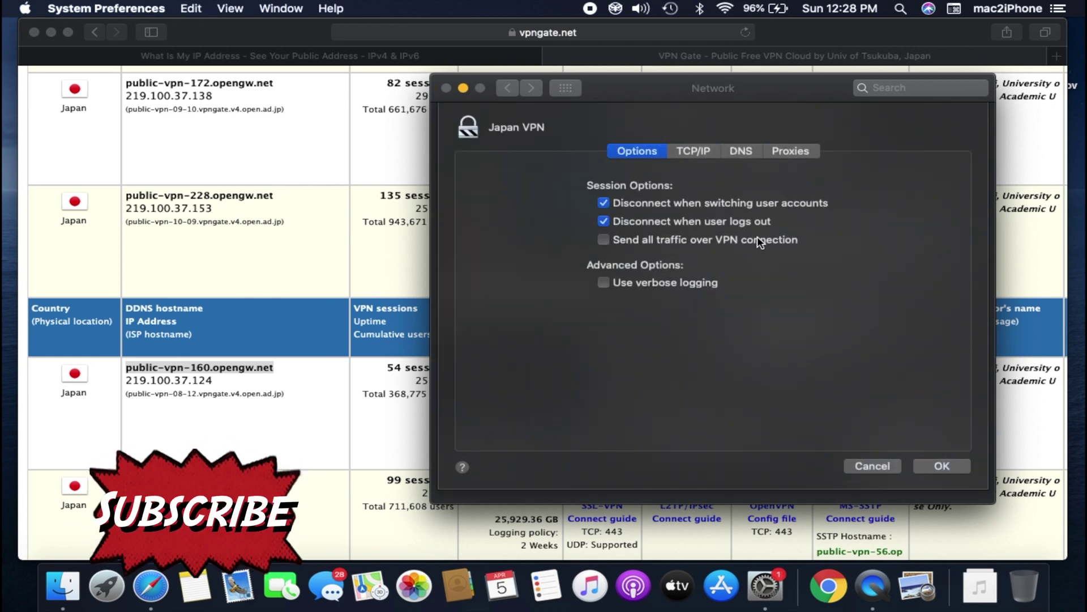
left_click(604, 240)
left_click(941, 466)
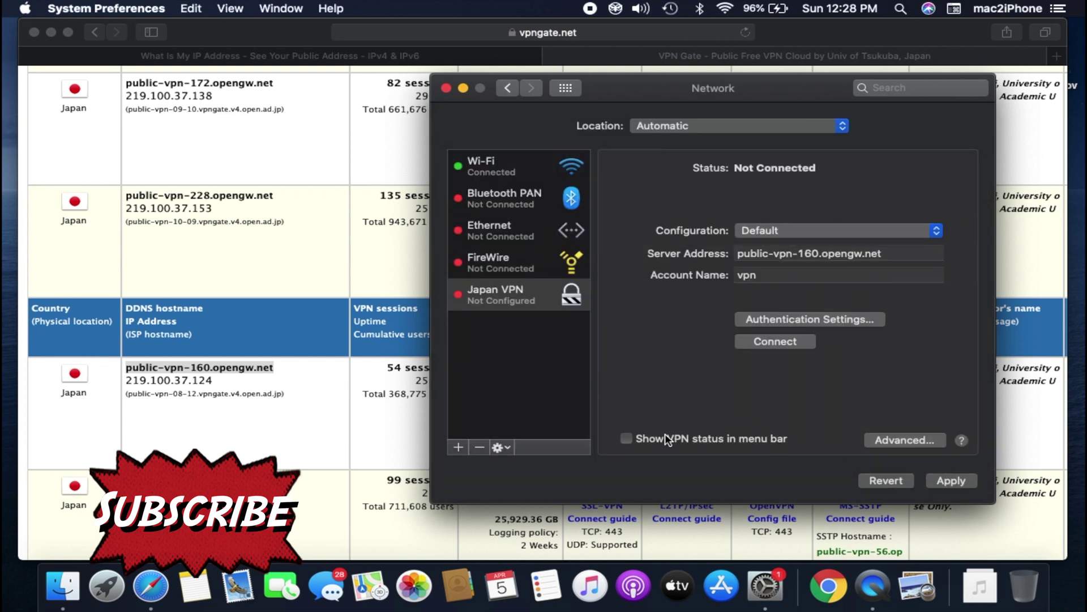
left_click(626, 439)
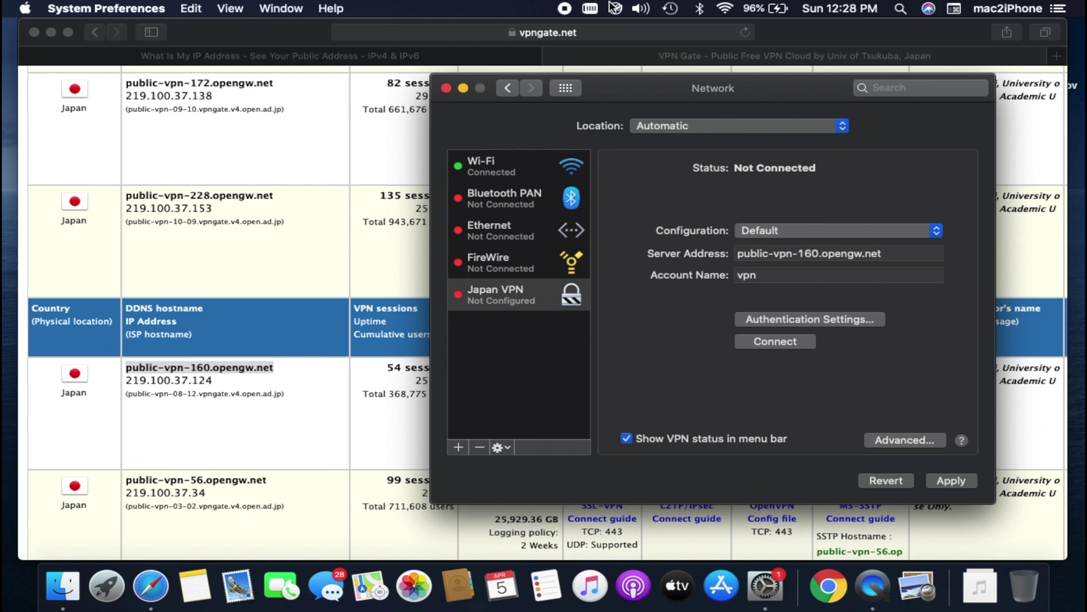
Apply the Japan VPN settings and connect to Japan VPN from the menu-bar VPN menu
left_click(963, 485)
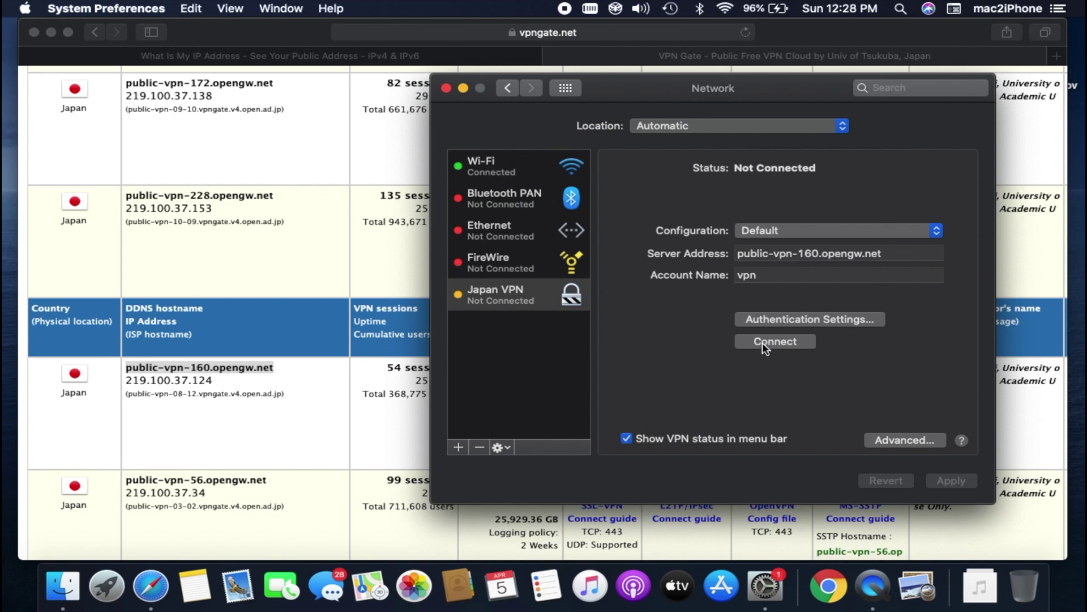
left_click(594, 9)
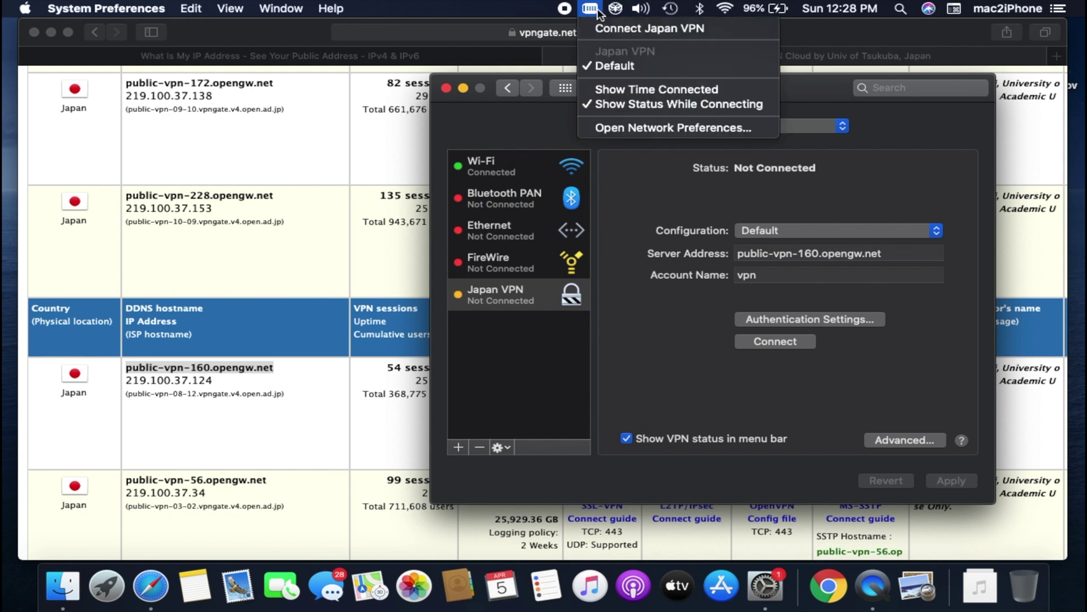
left_click(627, 30)
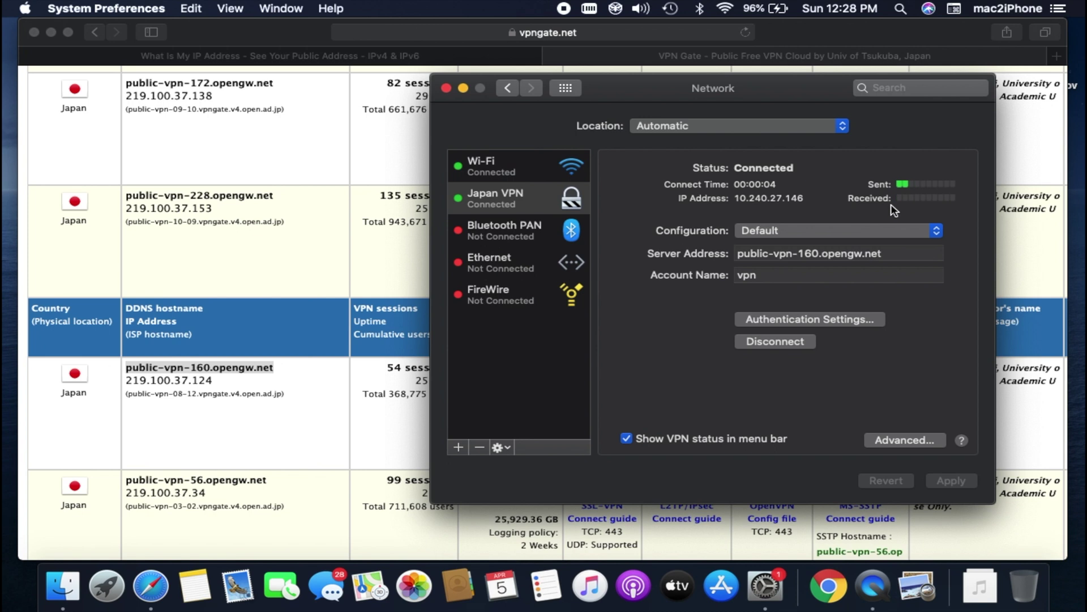
Reload the What Is My IP Address page to confirm the Japanese IP 219.100.37.240
left_click(399, 57)
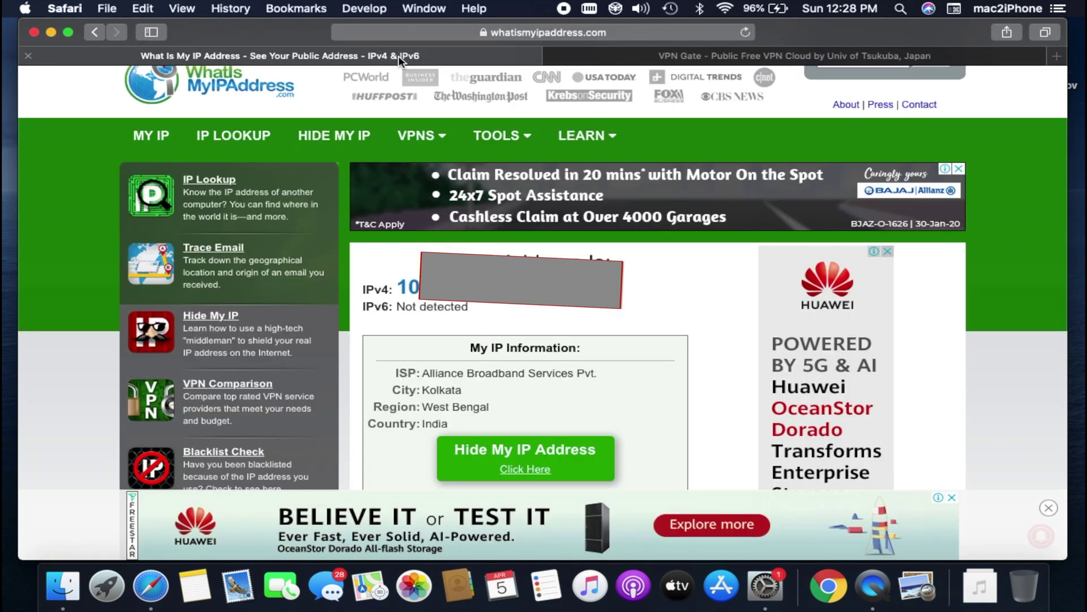
left_click(747, 32)
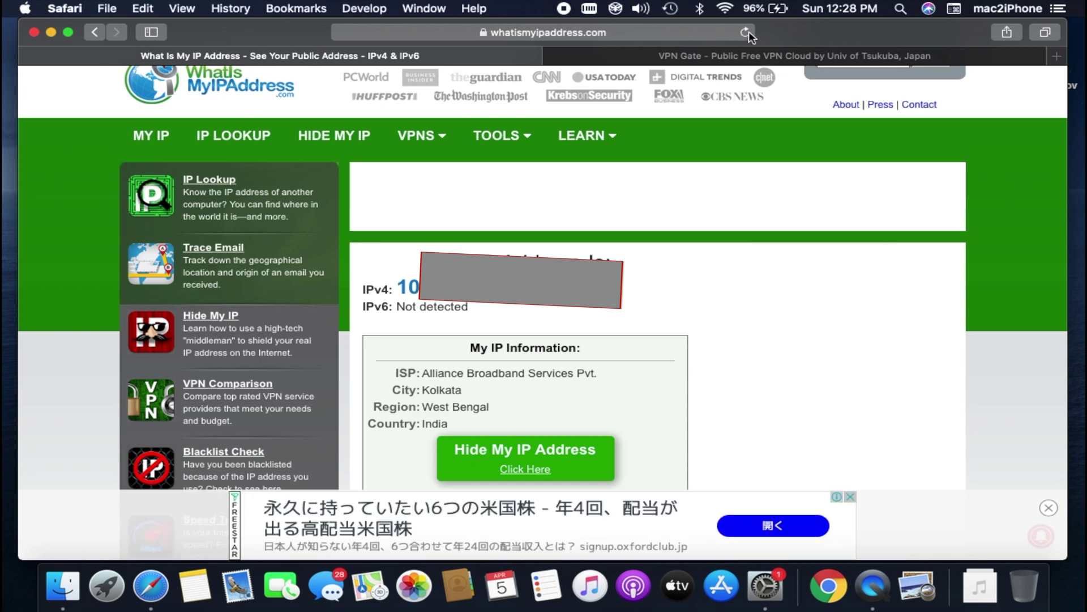
left_click(748, 32)
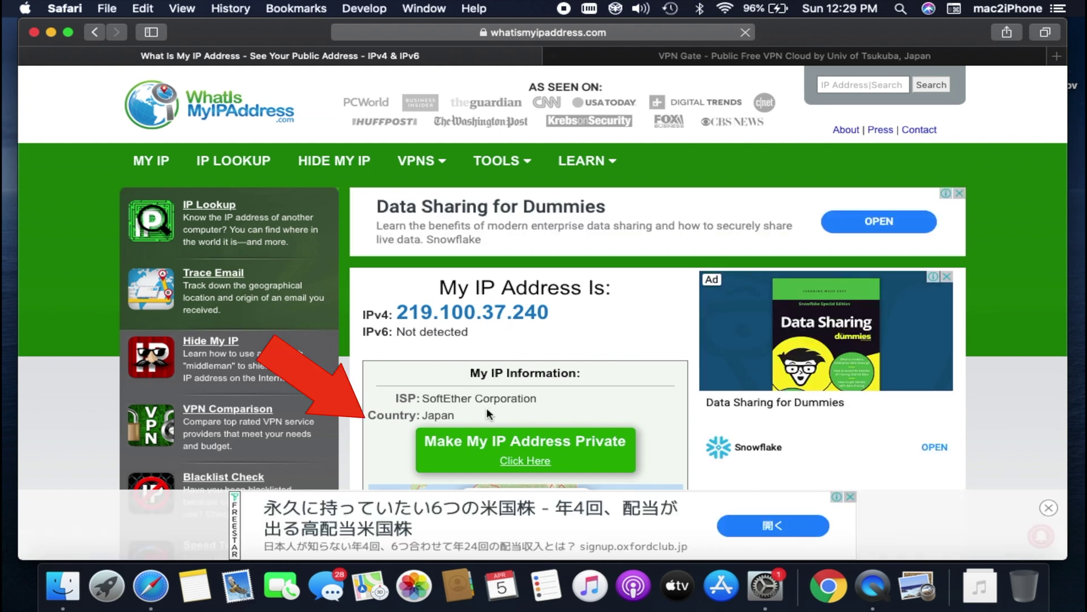
Open YouTube in a new Safari tab, then return to the VPN Gate list
left_click(1055, 56)
type("youtube.com")
key("Return")
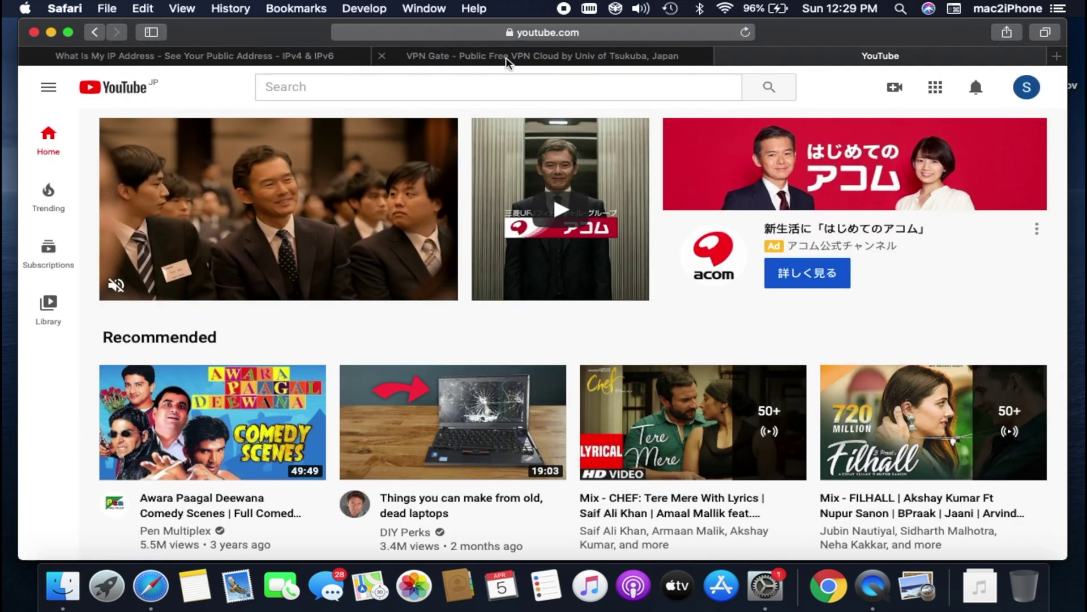
left_click(506, 57)
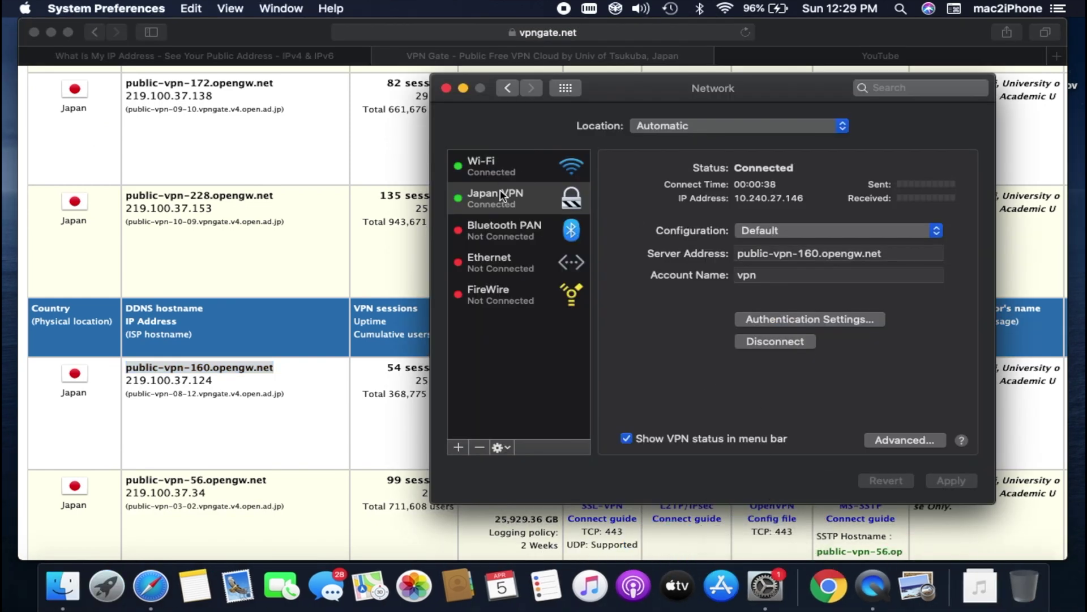
Disconnect Japan VPN and create a new VPN service named 'VPN 2'
left_click(765, 341)
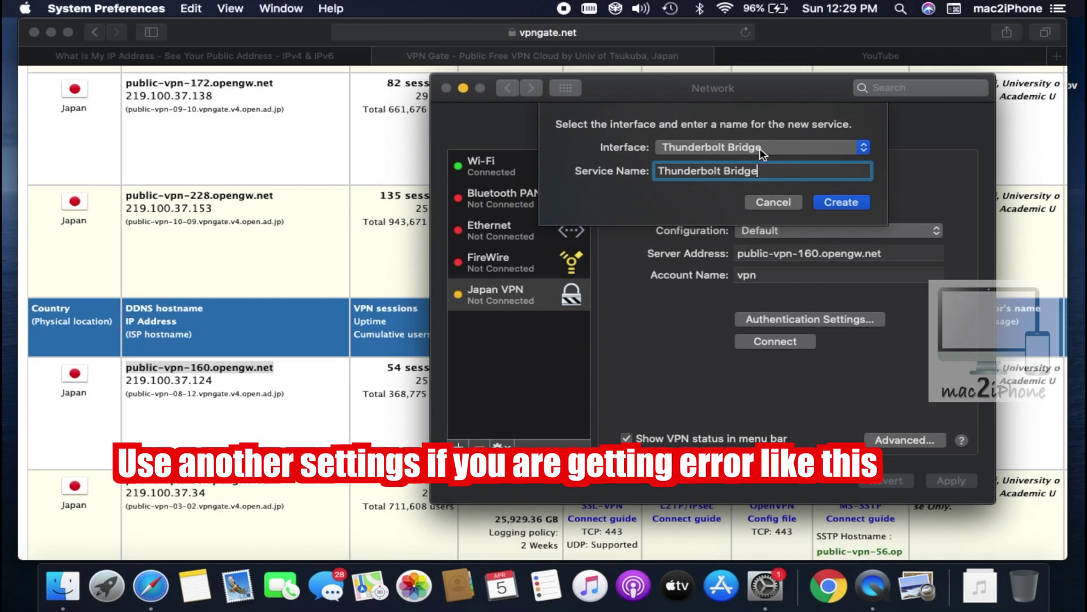
left_click(736, 146)
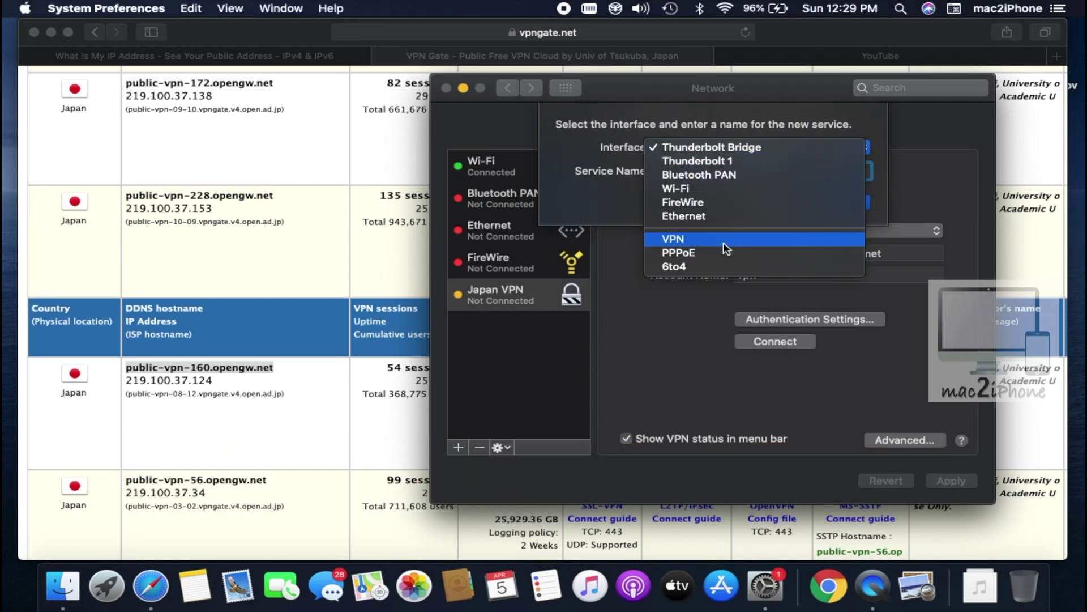
left_click(727, 238)
type("VPN 2")
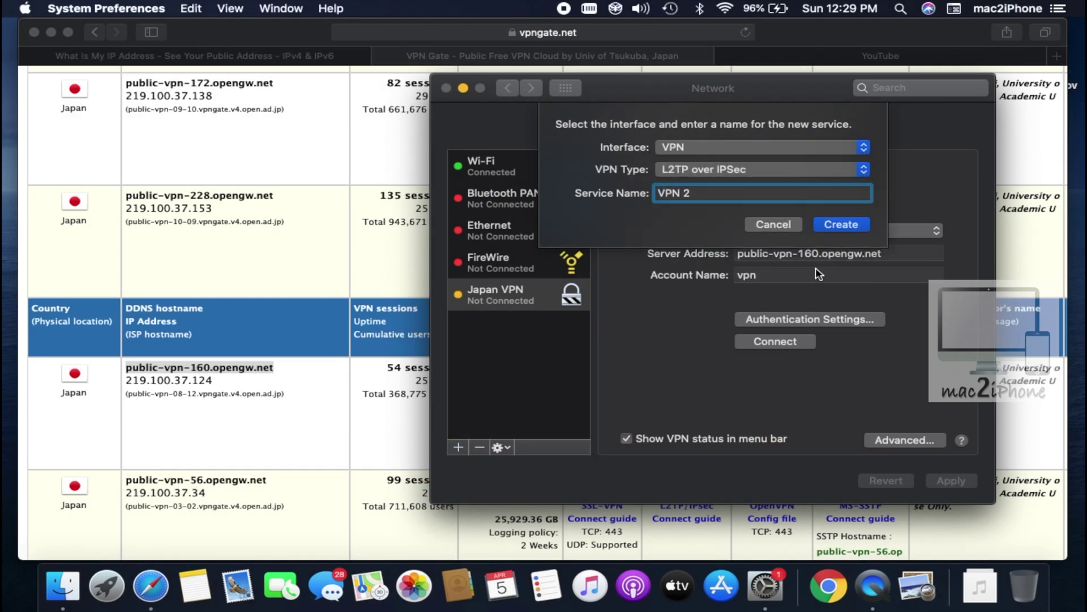
left_click(841, 223)
Copy the Lithuania server hostname vpn467856749.opengw.net from VPN Gate into VPN 2's server address
left_click(307, 400)
scroll(510, 368, "down", 15)
scroll(678, 300, "down", 10)
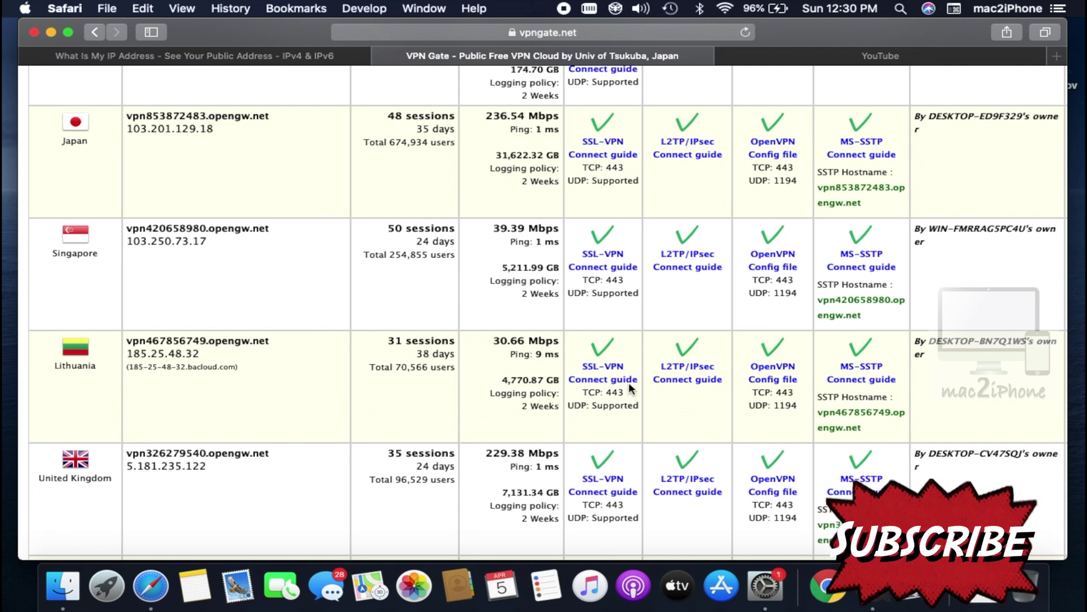
left_click_drag(127, 339, 376, 348)
key("super+c")
key("super+Tab")
left_click(784, 253)
key("super+v")
left_click(768, 275)
type("vp")
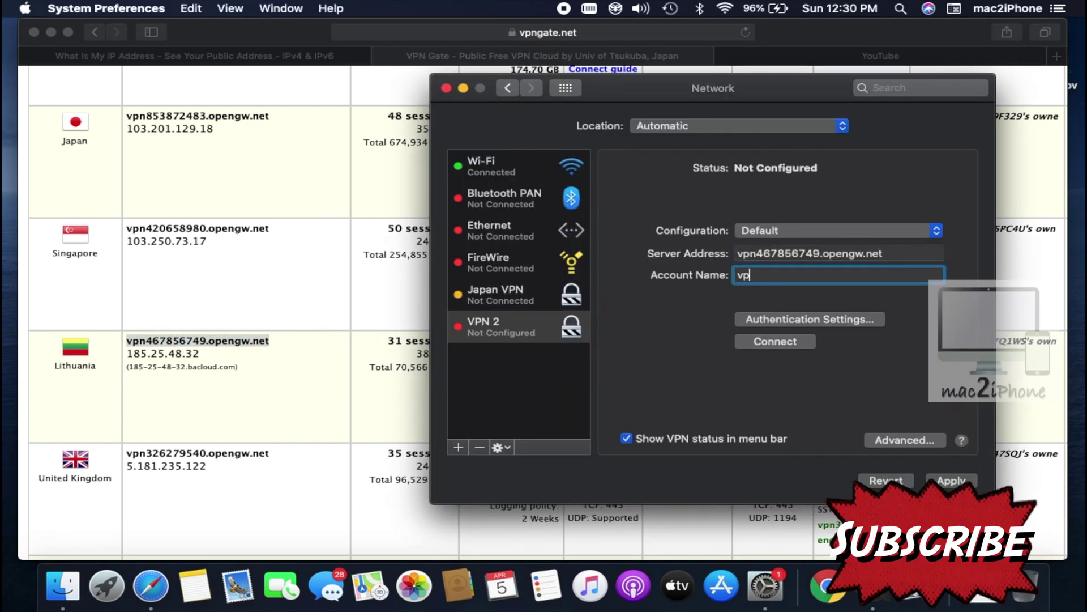
left_click(810, 319)
type("vpn")
left_click(736, 270)
type("vpn")
left_click(813, 367)
Confirm the advanced options, apply the VPN 2 configuration, and connect to it
left_click(905, 440)
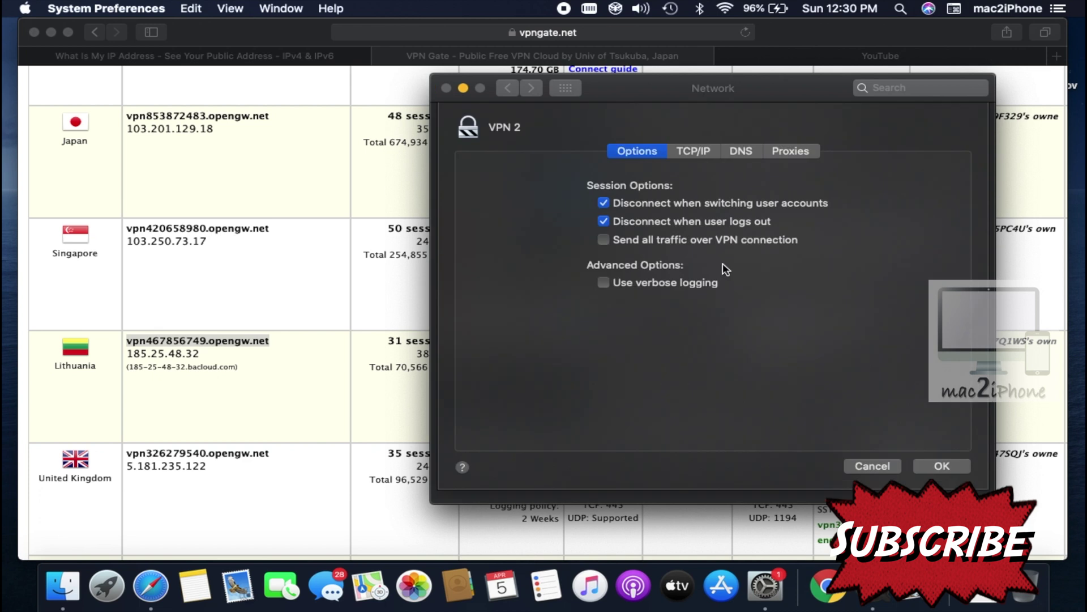
left_click(942, 466)
left_click(947, 480)
left_click(783, 338)
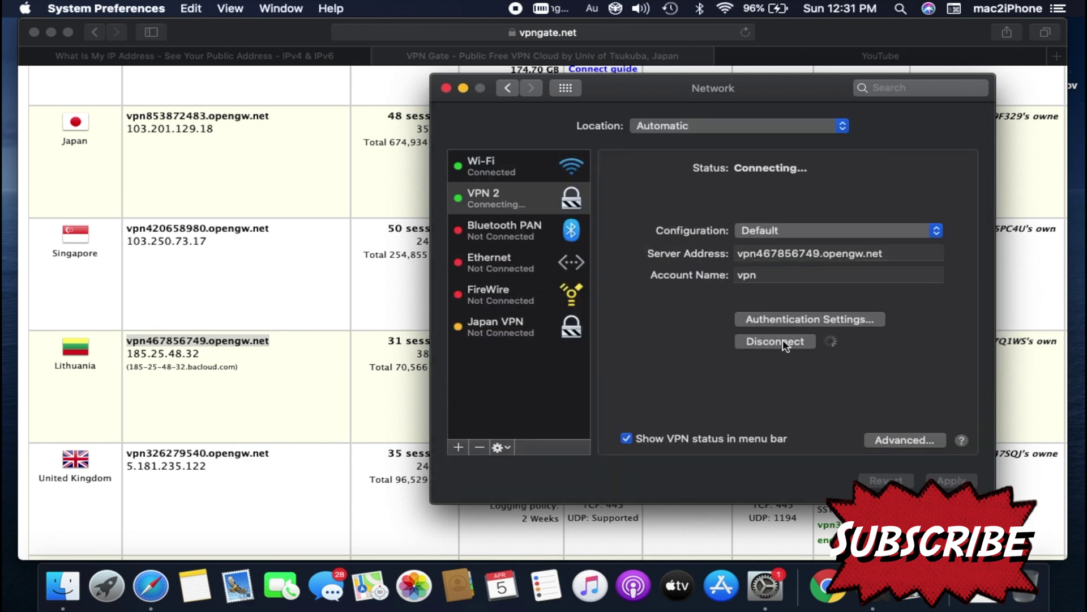